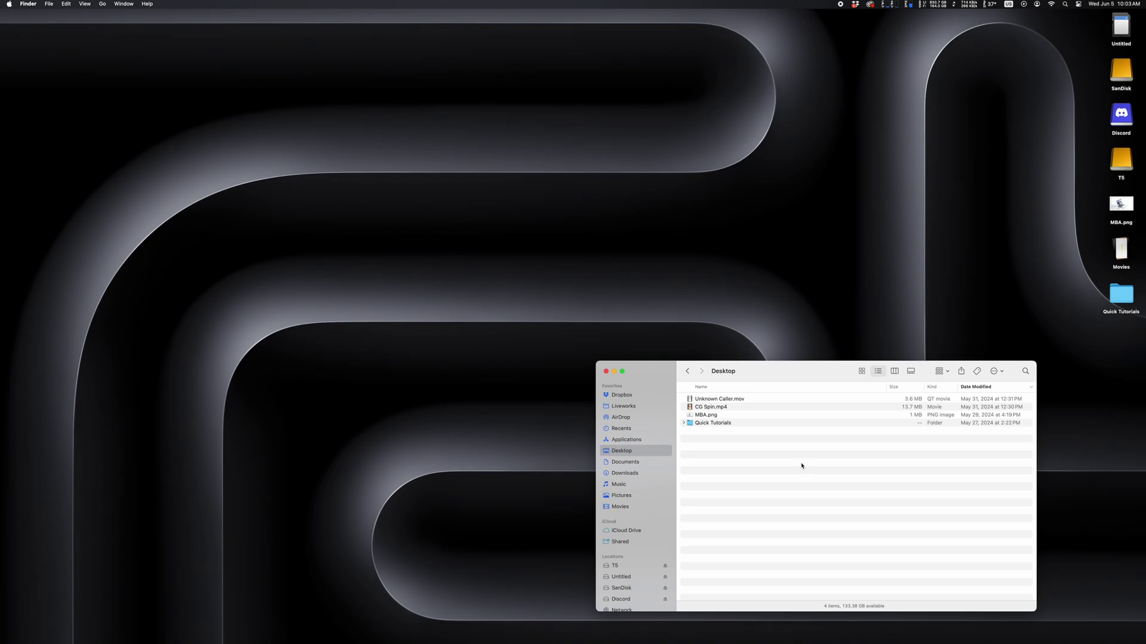
Step: Open CG Spin.mp4 and Unknown Caller.mov from the Desktop in QuickTime Player
{"action": "double_click", "coordinate": [724, 409]}
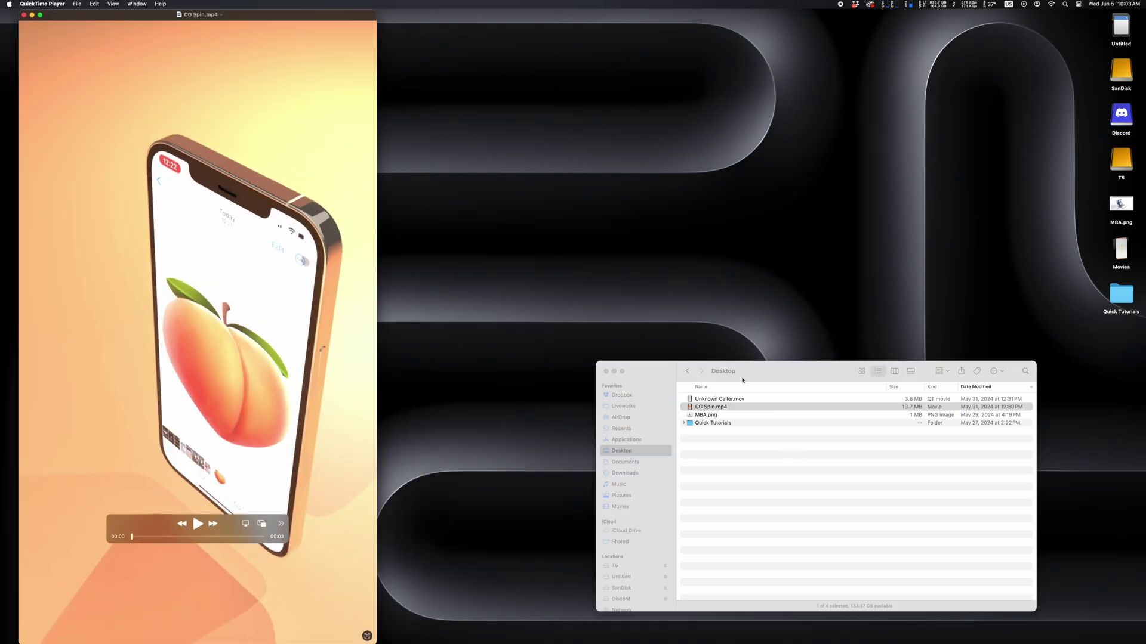
{"action": "left_click", "coordinate": [740, 380]}
{"action": "double_click", "coordinate": [719, 399]}
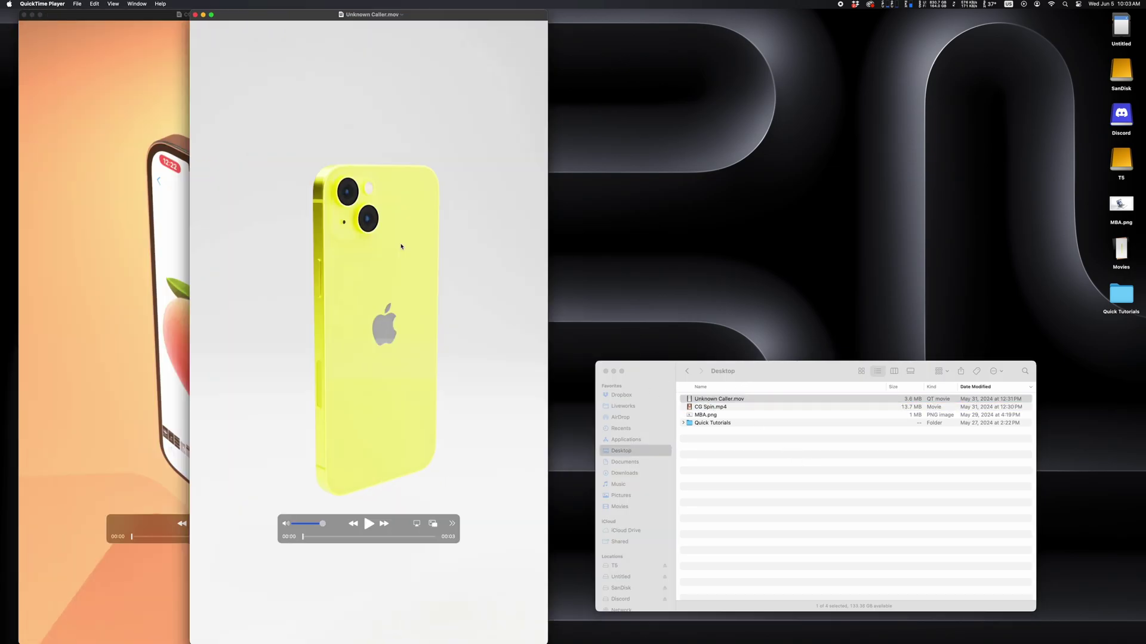
Step: Close the Unknown Caller window and move CG Spin toward the centre
{"action": "left_click_drag", "start_coordinate": [402, 246], "coordinate": [634, 244]}
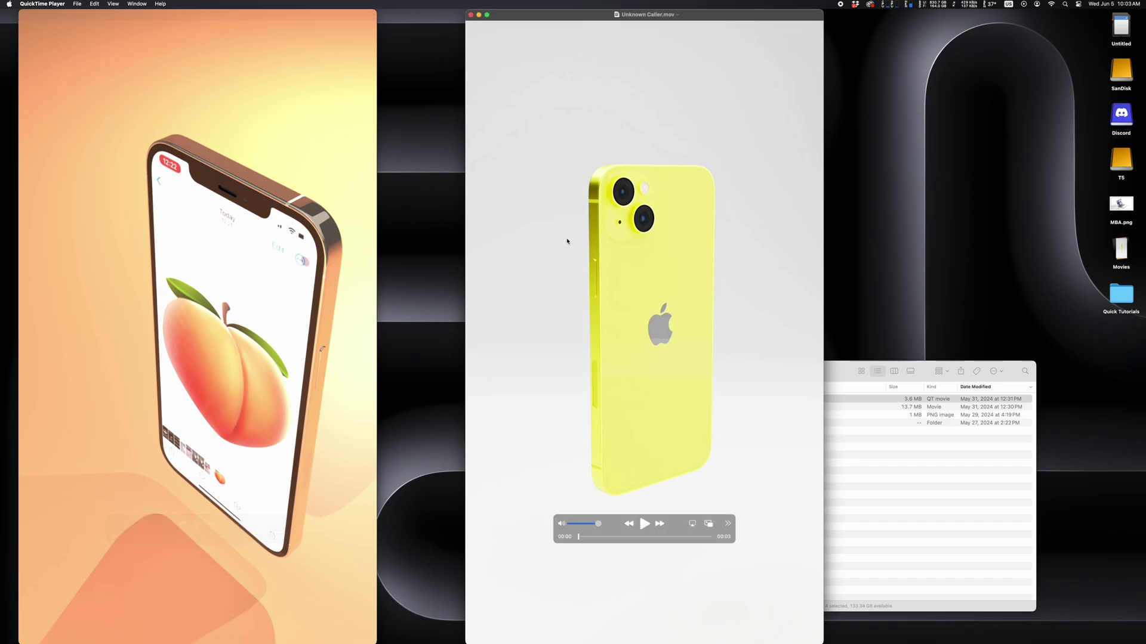
{"action": "left_click", "coordinate": [471, 16]}
{"action": "left_click_drag", "start_coordinate": [289, 136], "coordinate": [372, 142]}
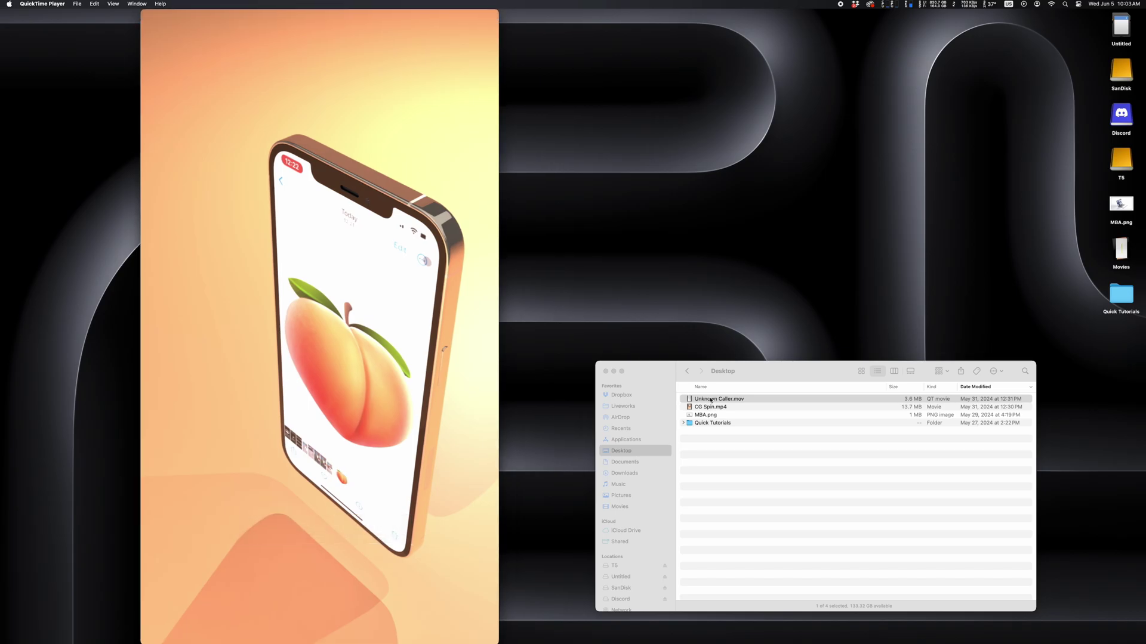
Step: Drop Unknown Caller.mov onto CG Spin, place it last in the trim bar, and finish with Done
{"action": "left_click_drag", "start_coordinate": [507, 429], "coordinate": [339, 556]}
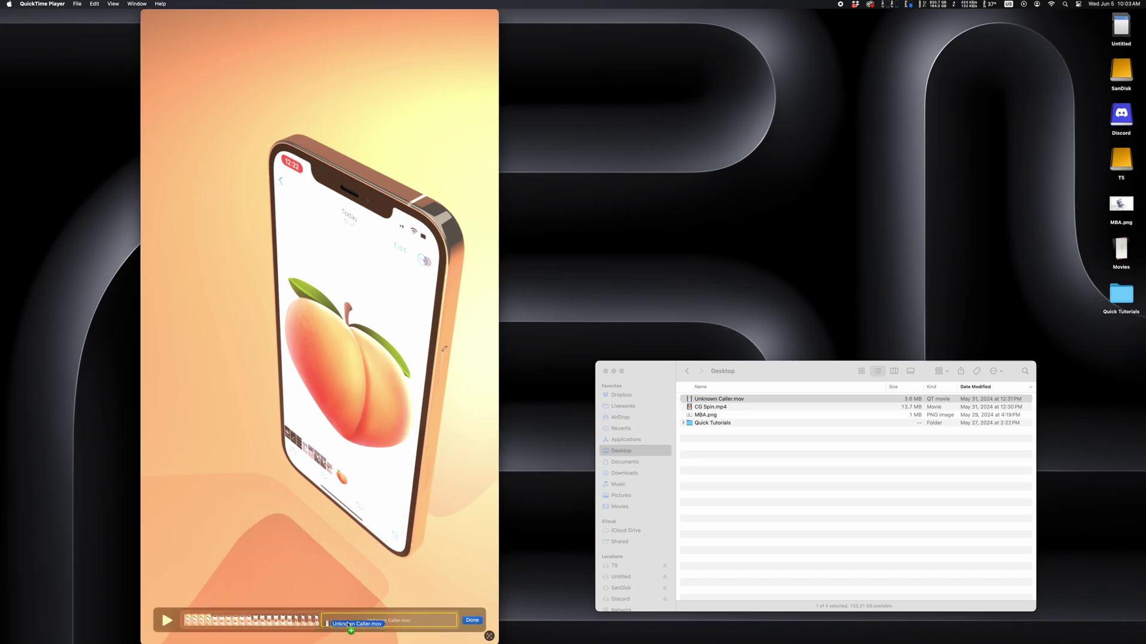
{"action": "left_click_drag", "start_coordinate": [351, 626], "coordinate": [351, 624]}
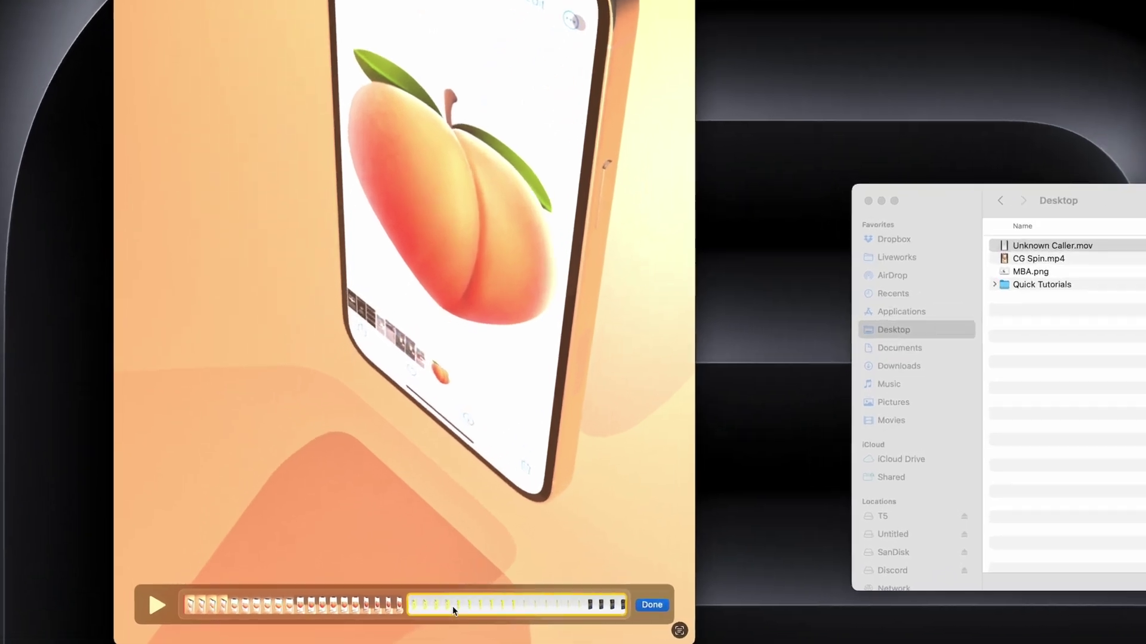
{"action": "left_click_drag", "start_coordinate": [450, 607], "coordinate": [516, 604]}
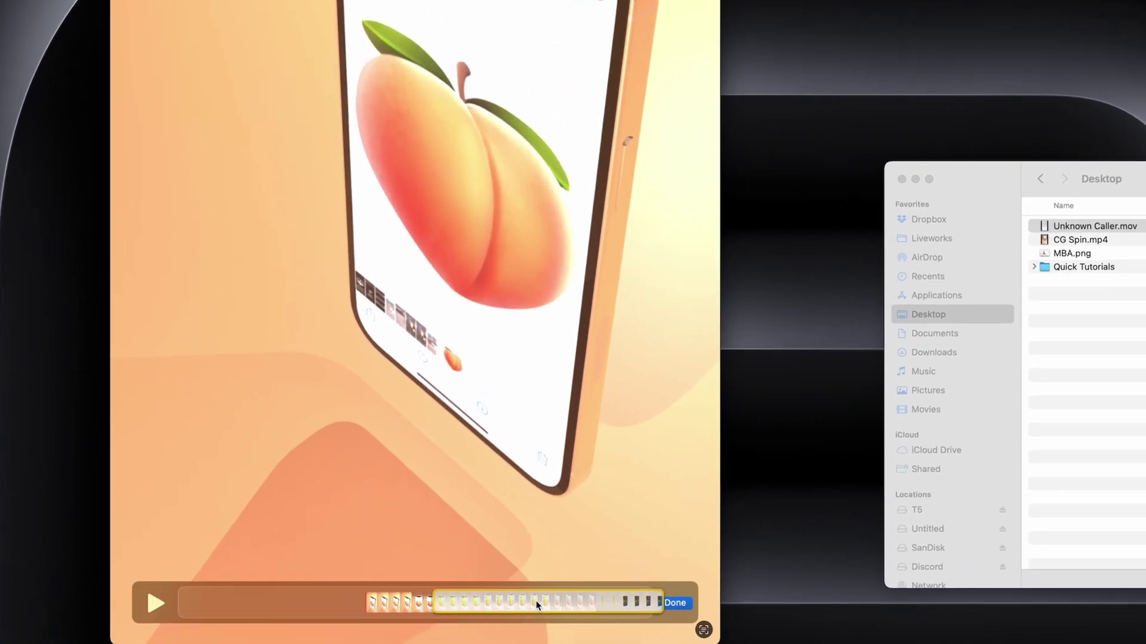
{"action": "left_click_drag", "start_coordinate": [537, 607], "coordinate": [642, 605]}
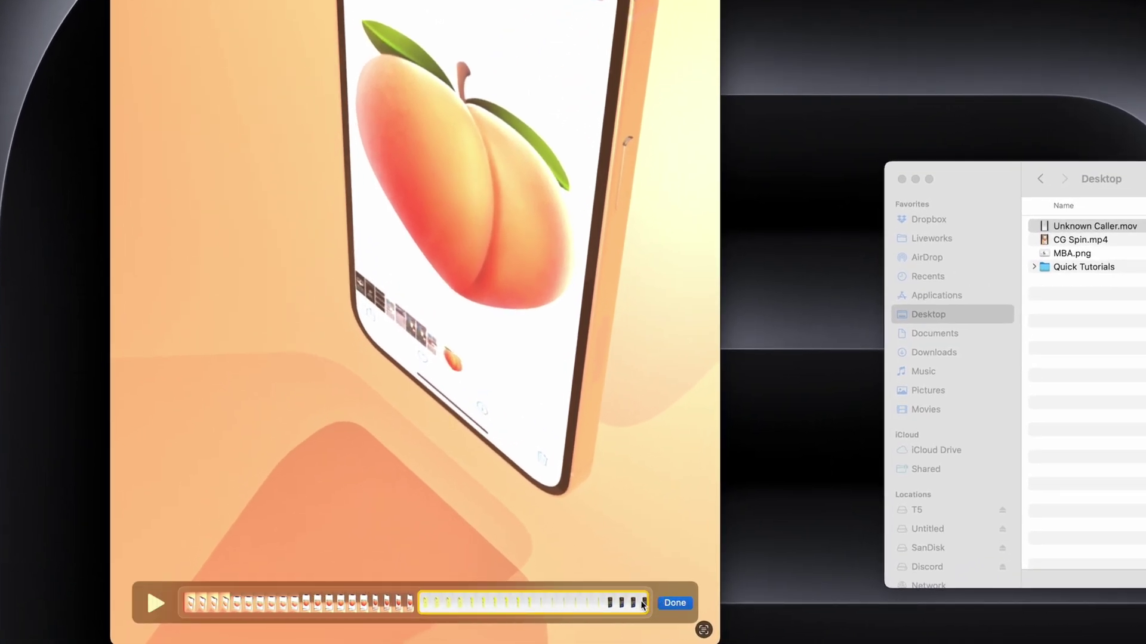
{"action": "left_click", "coordinate": [675, 603]}
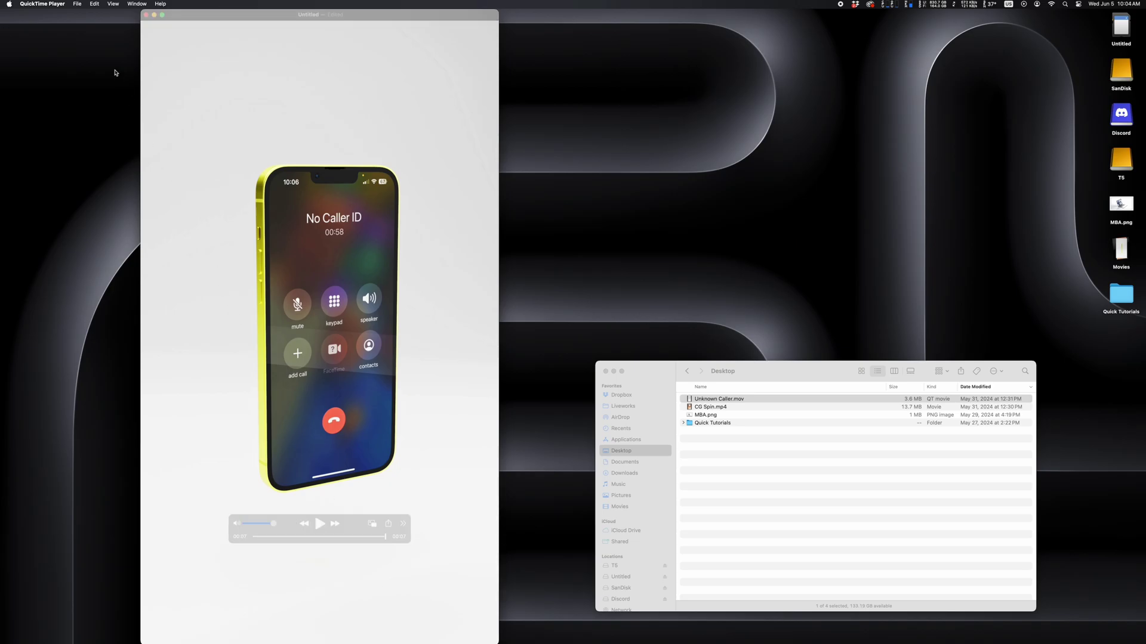
Step: Export as 1080p H.264 (Greater Compatibility) named 'Two videos together' on the Desktop
{"action": "left_click", "coordinate": [77, 4]}
{"action": "mouse_move", "coordinate": [225, 283]}
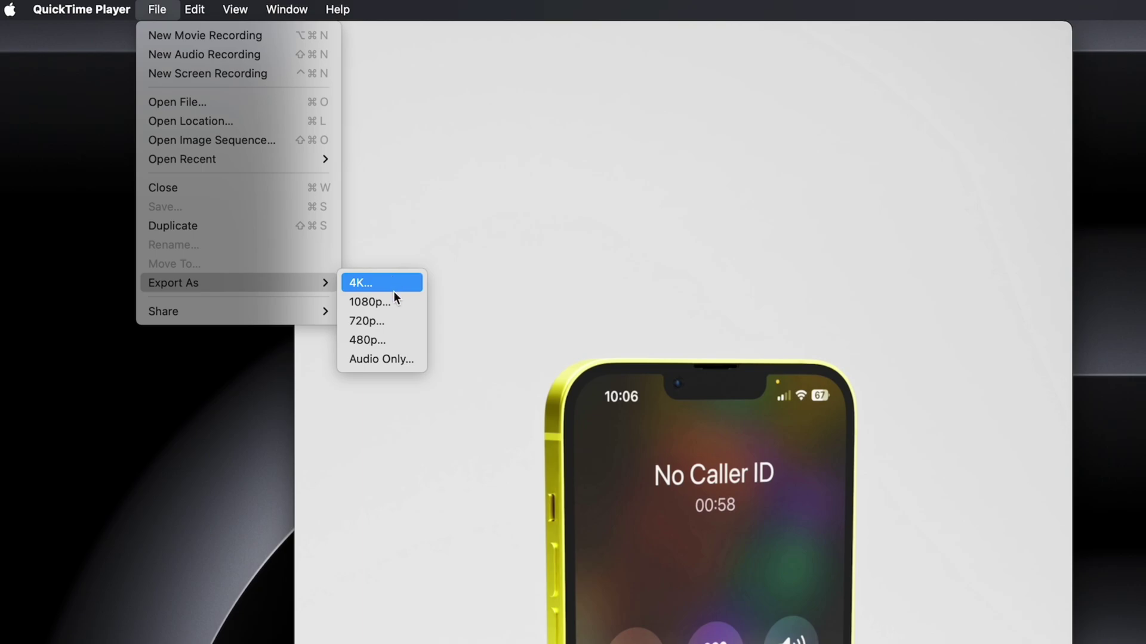
{"action": "left_click", "coordinate": [392, 304]}
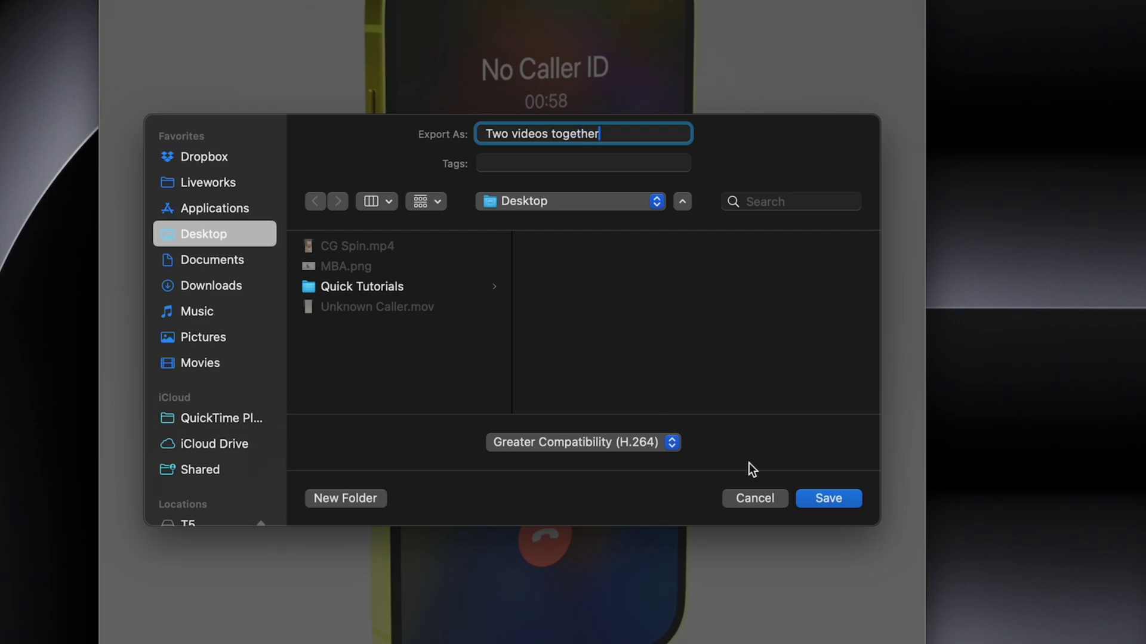
{"action": "left_click", "coordinate": [669, 442]}
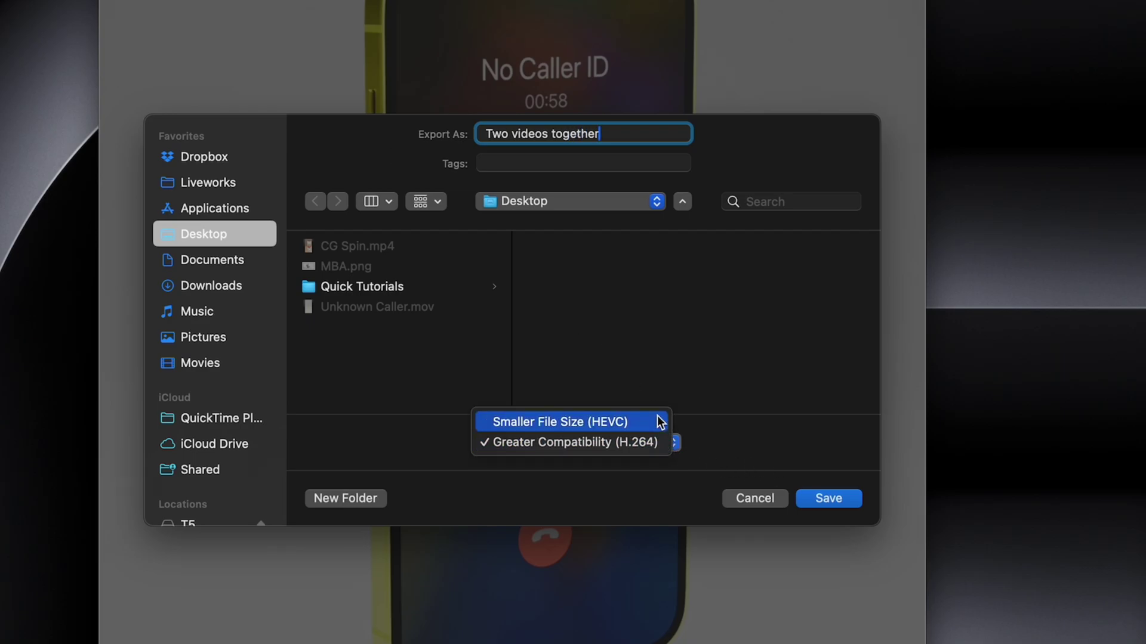
{"action": "left_click", "coordinate": [660, 444]}
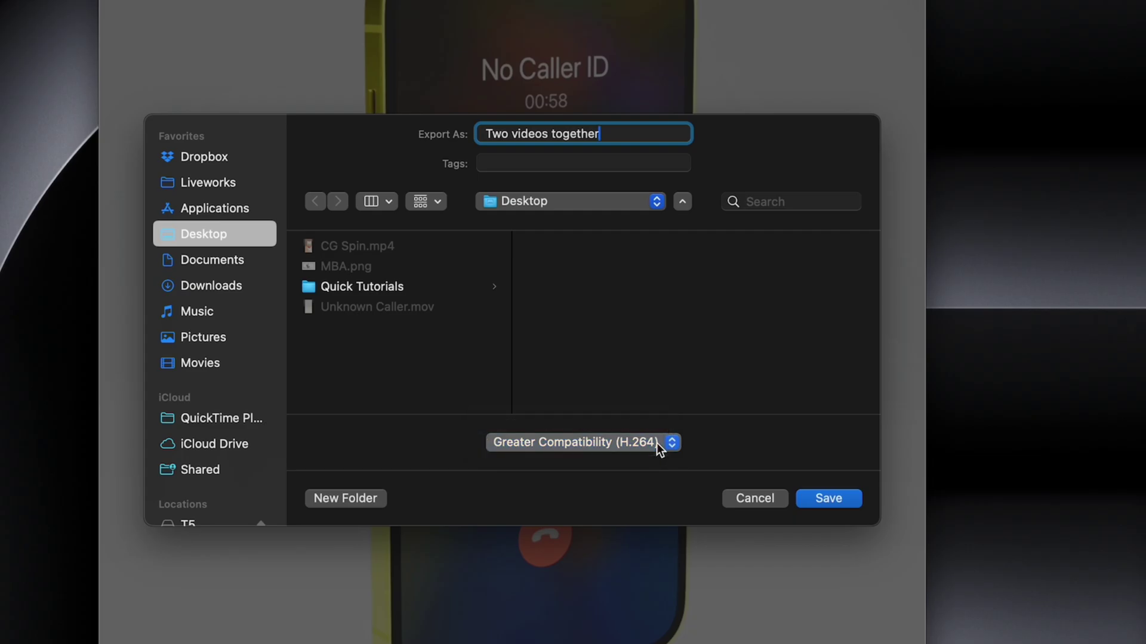
{"action": "left_click", "coordinate": [830, 499]}
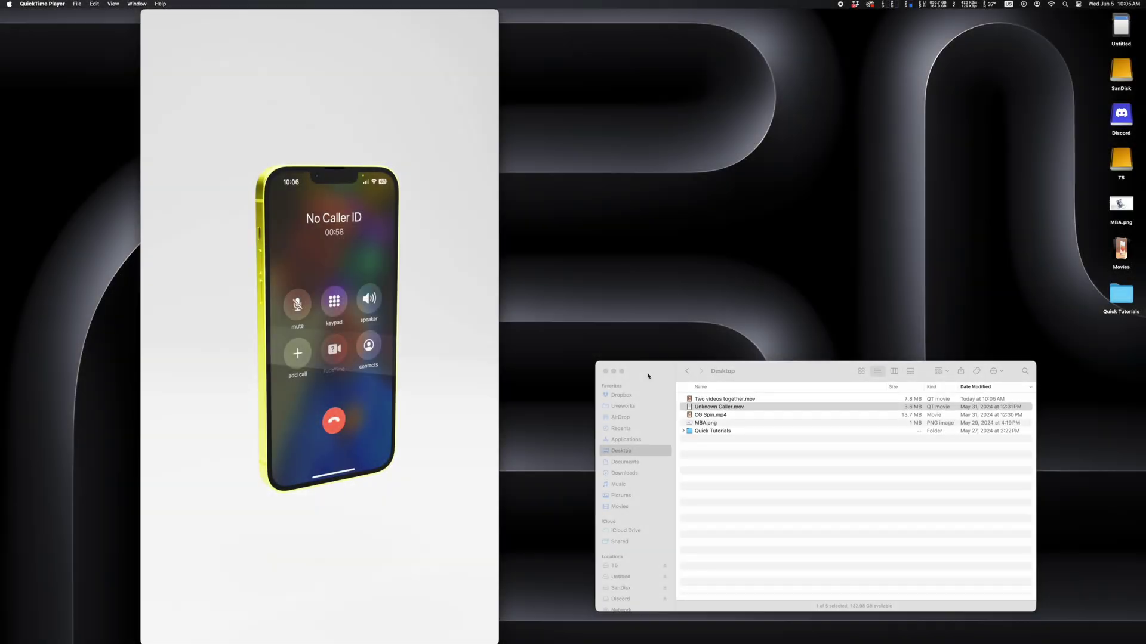
Step: Move the Finder window aside and delete the unsaved Untitled movie
{"action": "left_click_drag", "start_coordinate": [648, 376], "coordinate": [457, 138]}
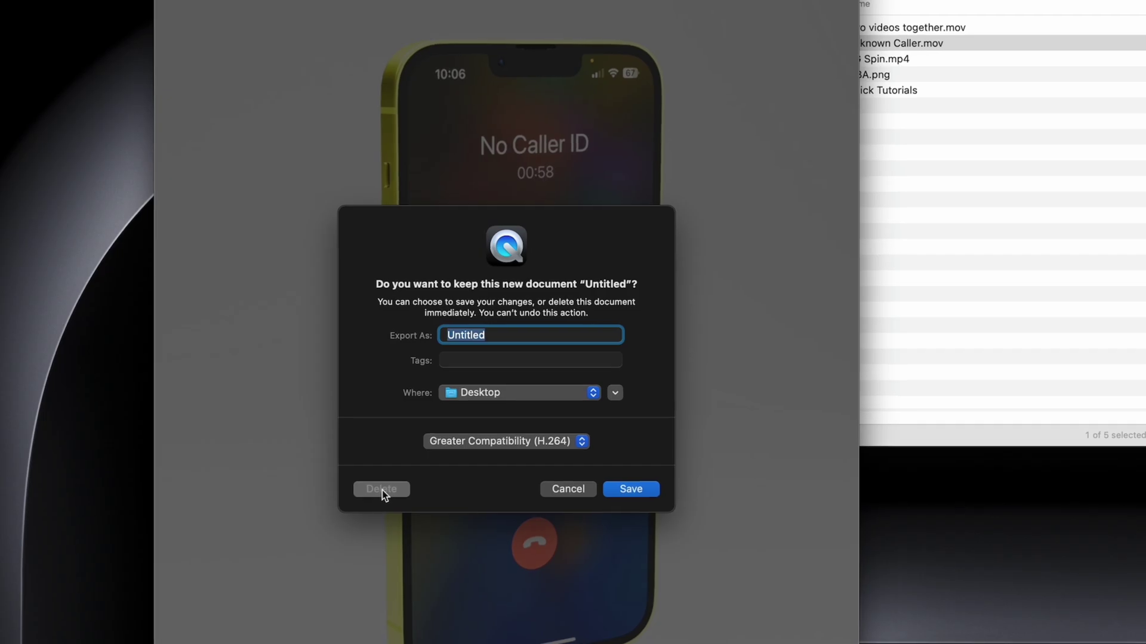
{"action": "left_click", "coordinate": [383, 489]}
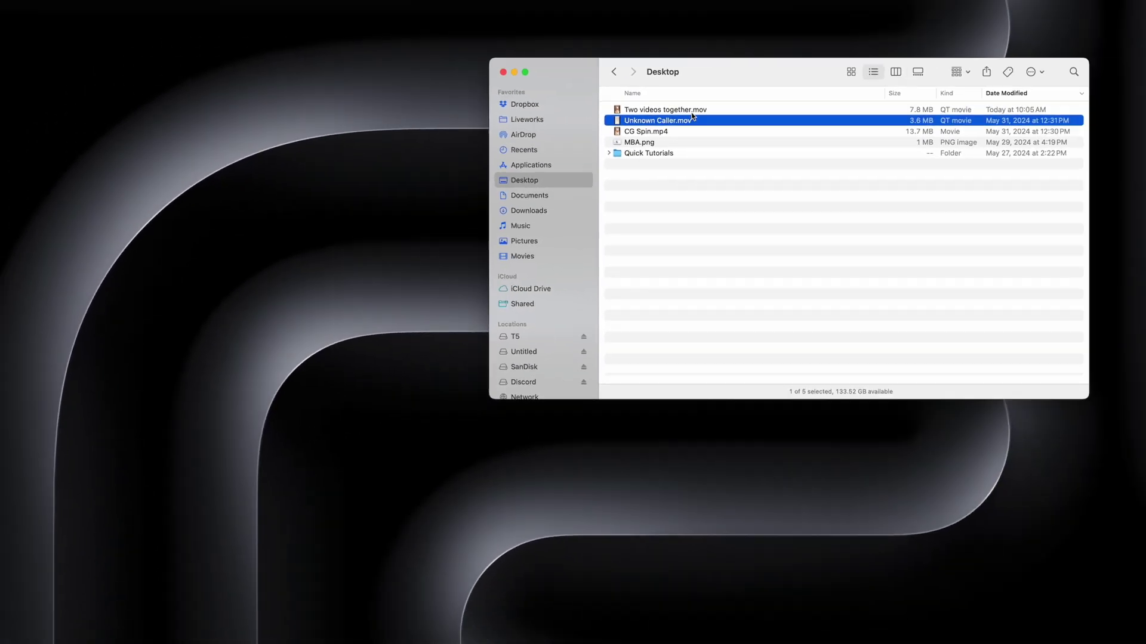
Step: Quick Look preview Two videos together.mov from the Desktop folder
{"action": "left_click", "coordinate": [691, 110]}
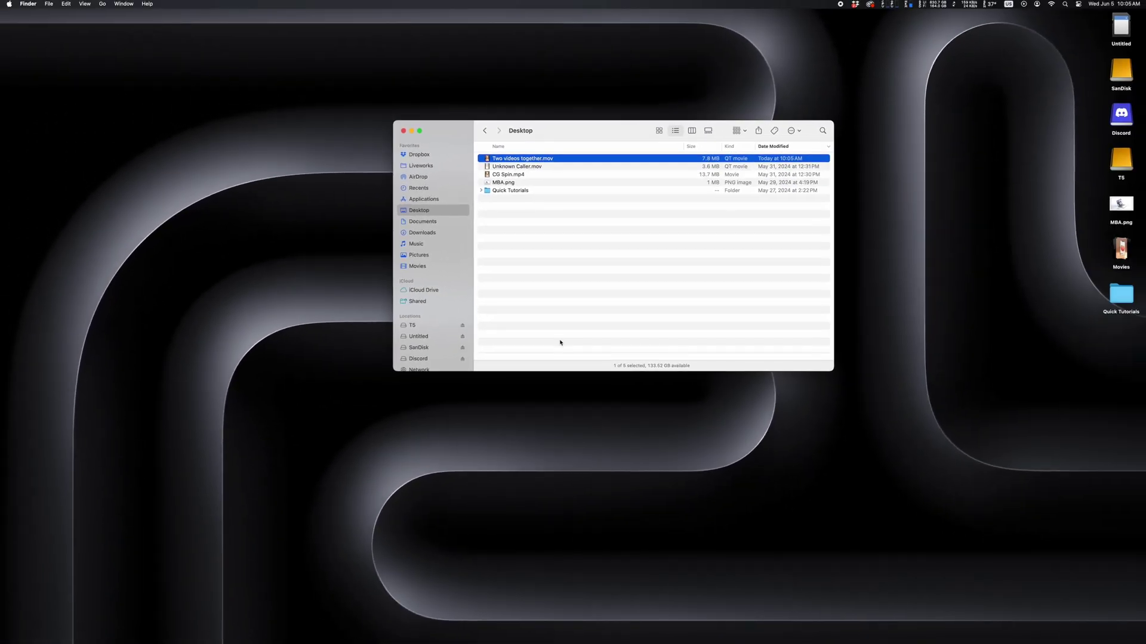
{"action": "key", "text": "space"}
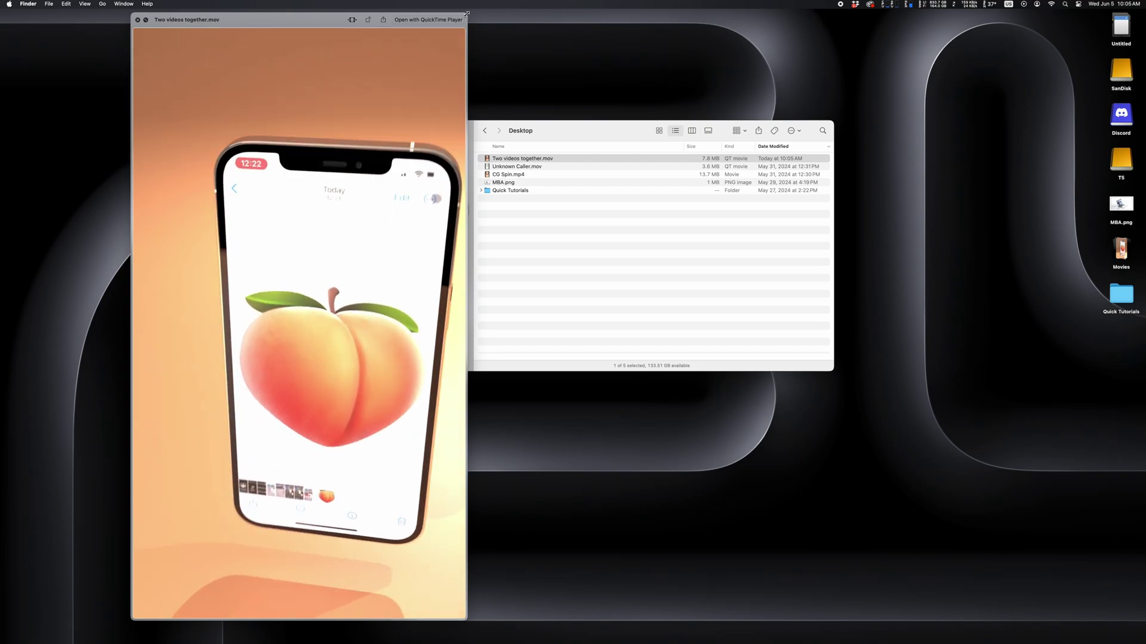